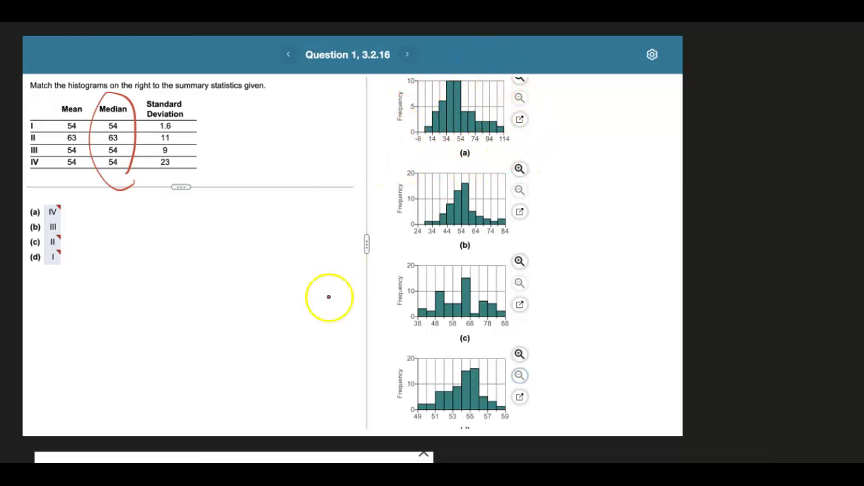
- Scroll down until enlarged histogram (a), spanning -6 to 114, is fully visible
{"action": "scroll", "coordinate": [328, 297], "scroll_direction": "down", "scroll_amount": 10}
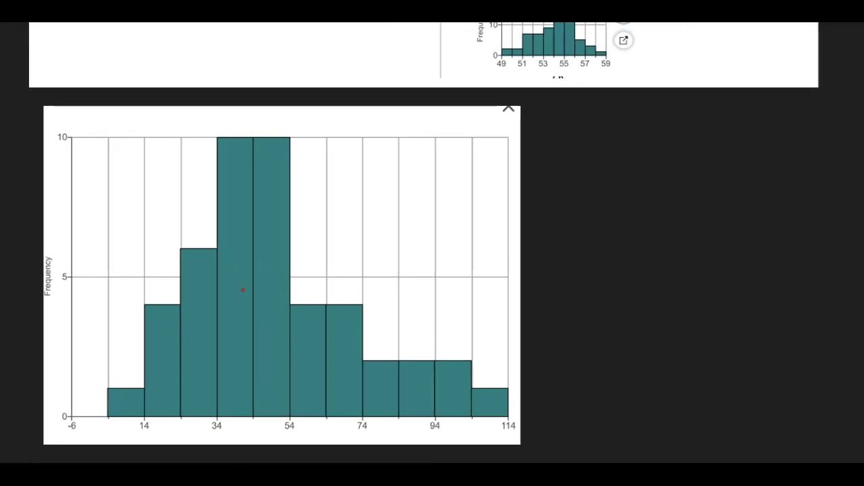
{"action": "scroll", "coordinate": [243, 289], "scroll_direction": "down", "scroll_amount": 1}
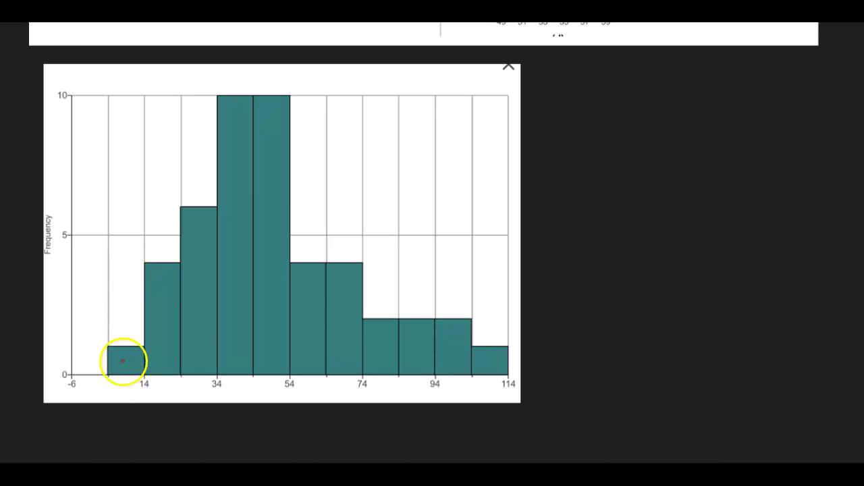
- Write counts 1, 4, 6 and 10 above histogram (a)'s left bars, and 4 above the 54–64 bar
{"action": "left_click_drag", "start_coordinate": [125, 328], "coordinate": [124, 341]}
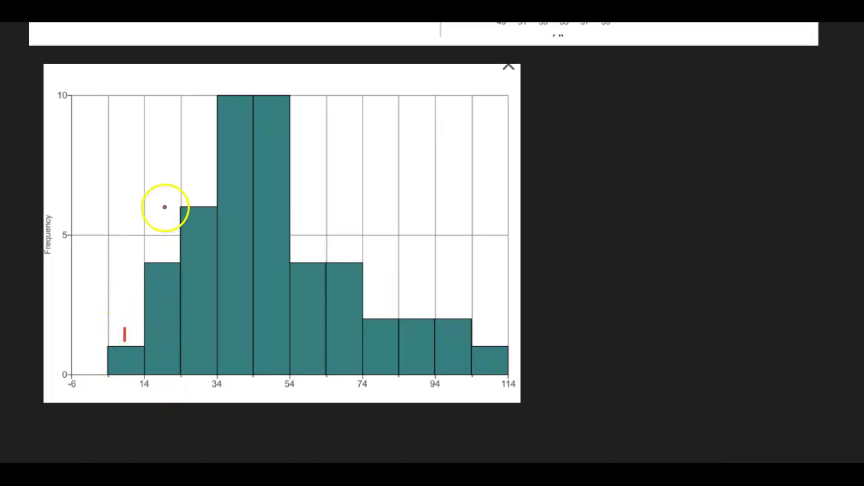
{"action": "left_click_drag", "start_coordinate": [167, 252], "coordinate": [168, 257]}
{"action": "left_click_drag", "start_coordinate": [164, 242], "coordinate": [164, 262]}
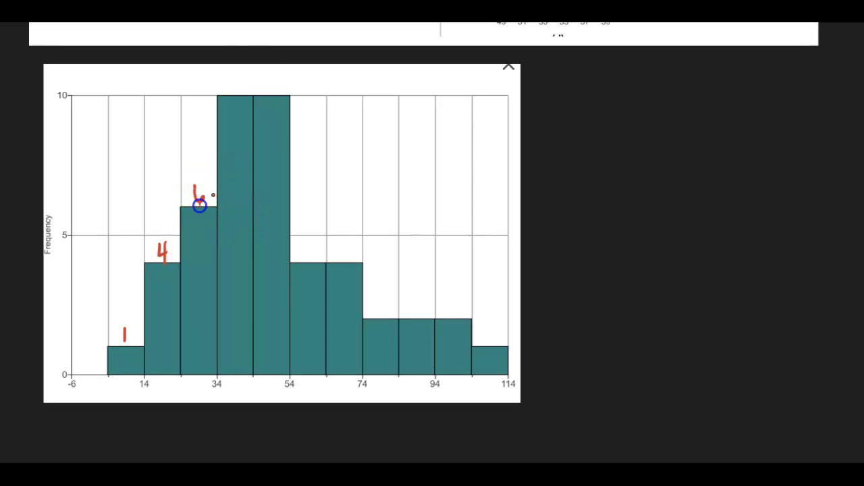
{"action": "left_click_drag", "start_coordinate": [200, 205], "coordinate": [197, 202]}
{"action": "left_click_drag", "start_coordinate": [228, 78], "coordinate": [226, 92]}
{"action": "left_click_drag", "start_coordinate": [237, 75], "coordinate": [235, 81]}
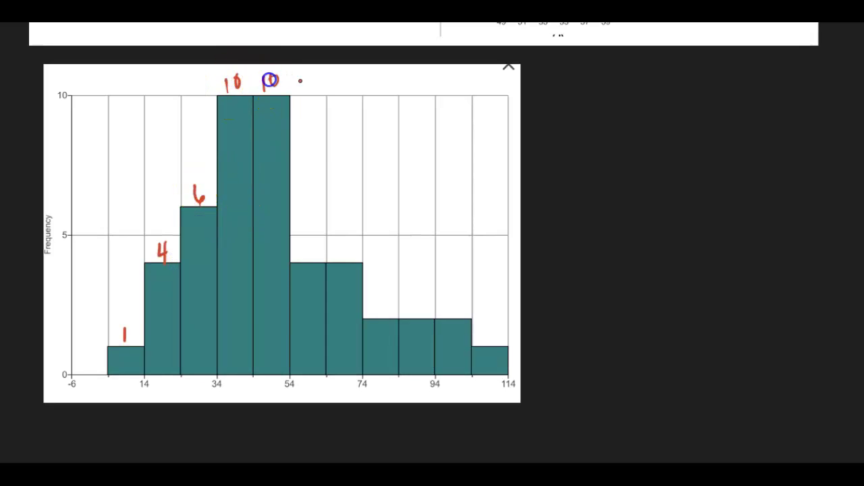
{"action": "left_click_drag", "start_coordinate": [303, 241], "coordinate": [311, 256]}
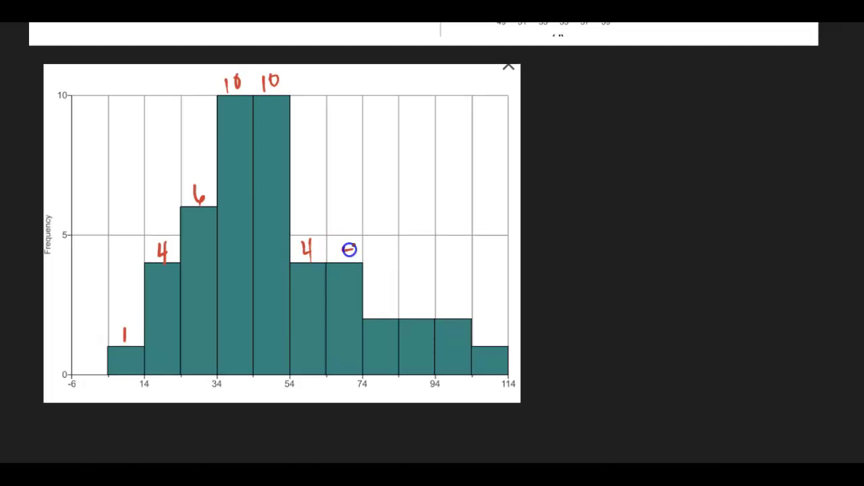
- Label the right-hand bars 2, 2, 2 and 1, and trace height 4 across to the Frequency axis
{"action": "left_click", "coordinate": [383, 299]}
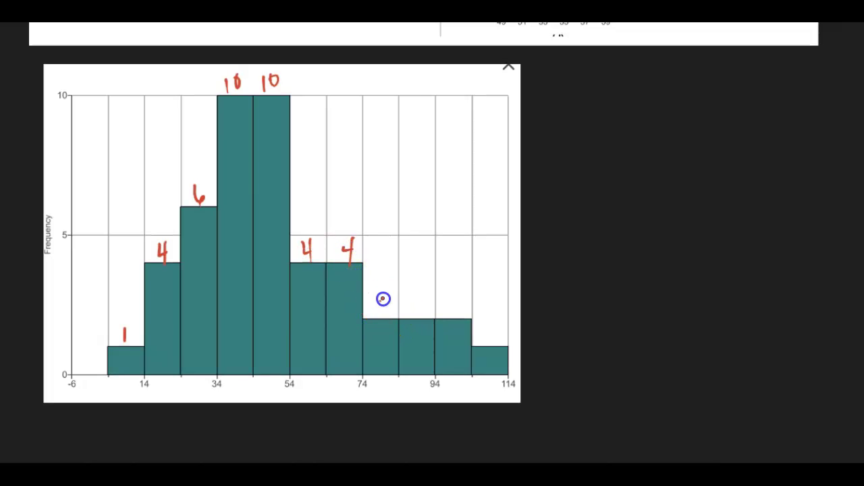
{"action": "mouse_move", "coordinate": [413, 303]}
{"action": "left_mouse_down"}
{"action": "mouse_move", "coordinate": [429, 313]}
{"action": "mouse_move", "coordinate": [463, 308]}
{"action": "mouse_move", "coordinate": [492, 346]}
{"action": "left_mouse_up"}
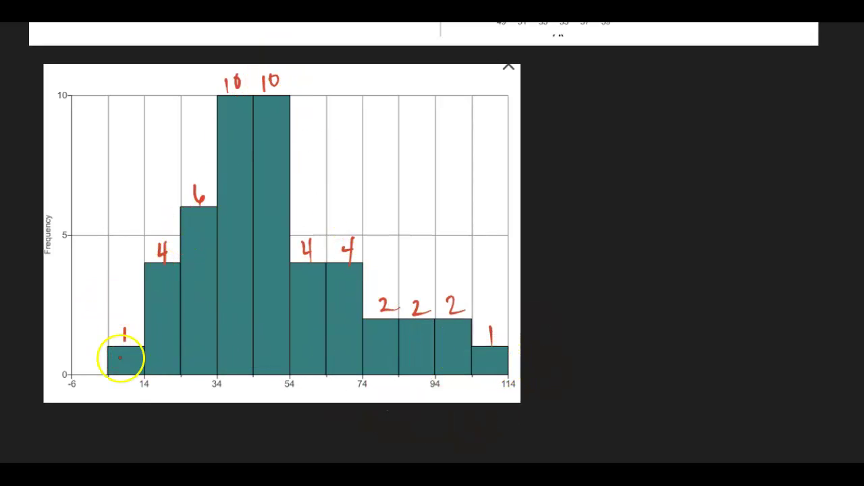
{"action": "left_click_drag", "start_coordinate": [144, 262], "coordinate": [130, 262]}
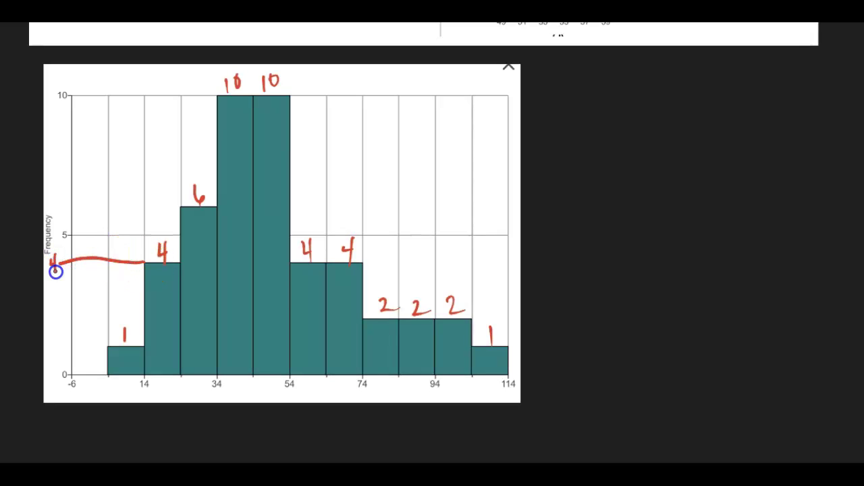
{"action": "left_click_drag", "start_coordinate": [55, 271], "coordinate": [57, 268]}
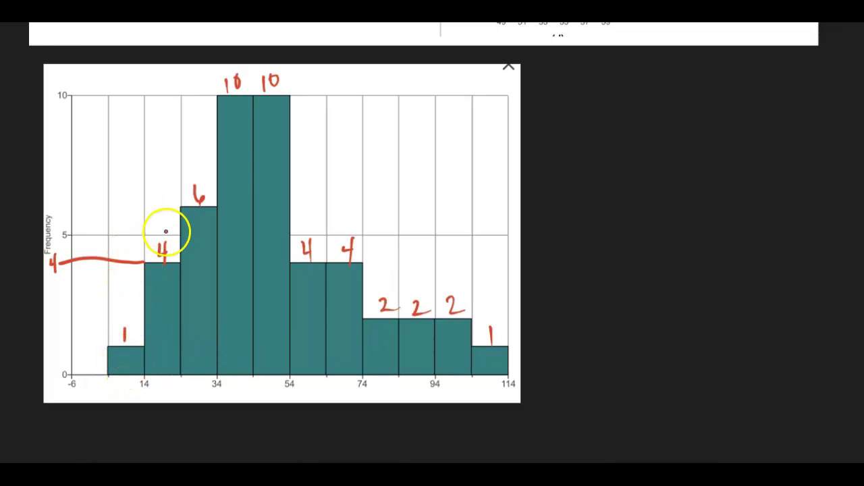
- Draw a counting arrow across histogram (a)'s first bars with running totals 5 and 11
{"action": "left_click_drag", "start_coordinate": [113, 174], "coordinate": [180, 166]}
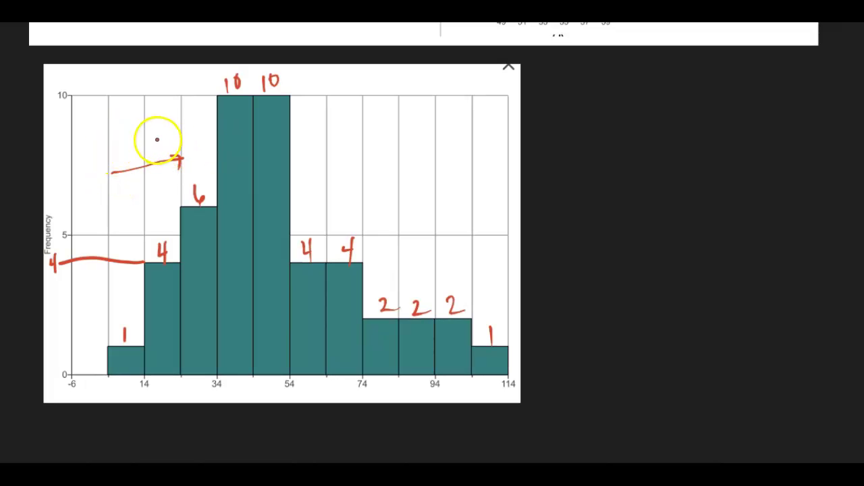
{"action": "left_click_drag", "start_coordinate": [152, 135], "coordinate": [154, 142]}
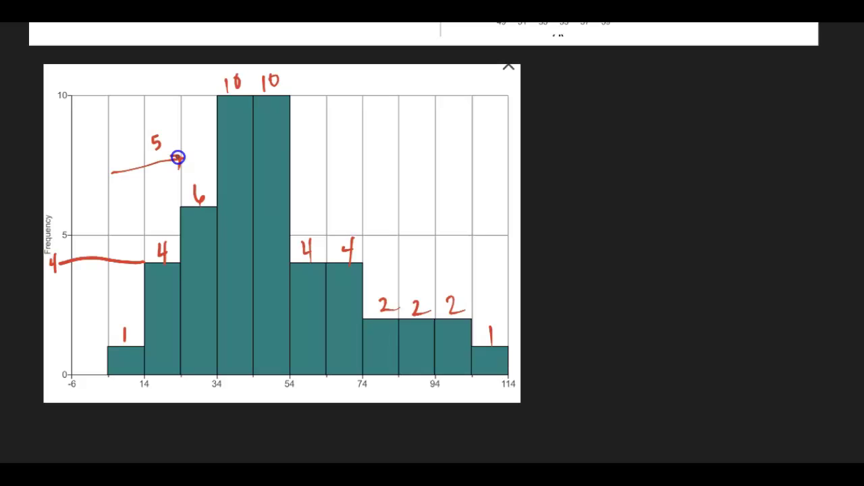
{"action": "left_click_drag", "start_coordinate": [212, 146], "coordinate": [218, 154]}
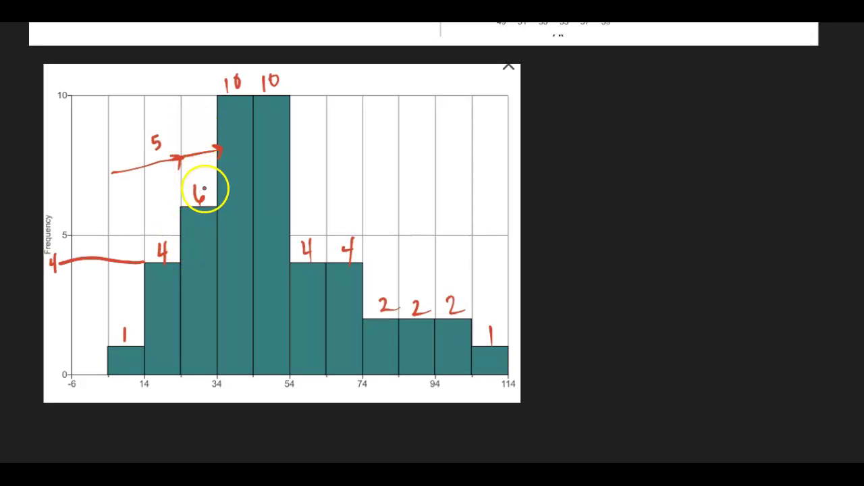
{"action": "left_click_drag", "start_coordinate": [193, 119], "coordinate": [194, 129]}
{"action": "left_click_drag", "start_coordinate": [198, 118], "coordinate": [198, 130]}
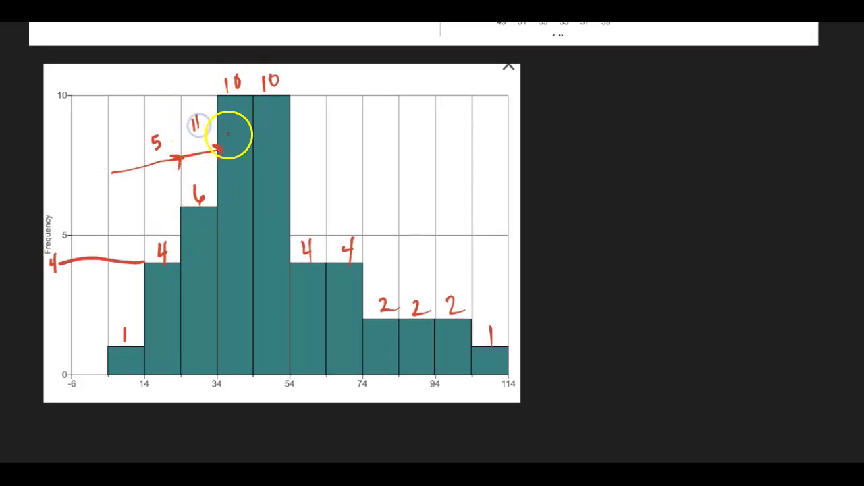
- Add running totals 21 and 31 in the two tall bars and draw a dividing line between them
{"action": "left_click_drag", "start_coordinate": [249, 138], "coordinate": [253, 150]}
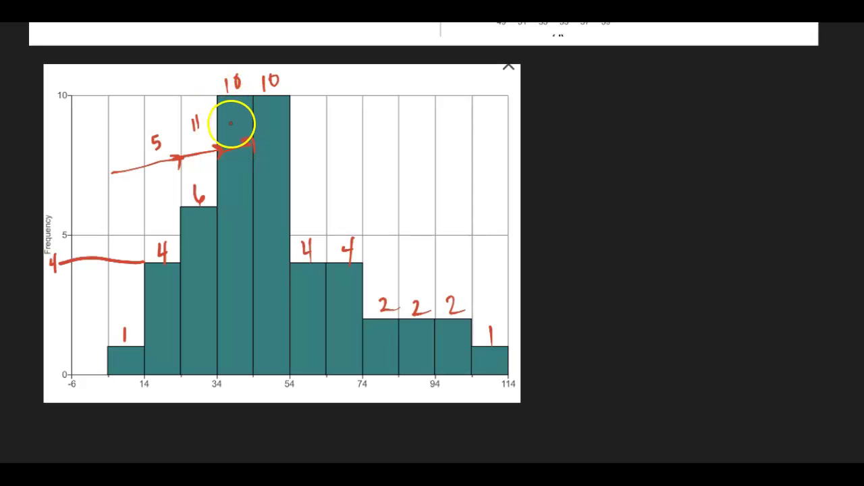
{"action": "left_click_drag", "start_coordinate": [227, 114], "coordinate": [233, 126]}
{"action": "left_click_drag", "start_coordinate": [237, 112], "coordinate": [238, 125]}
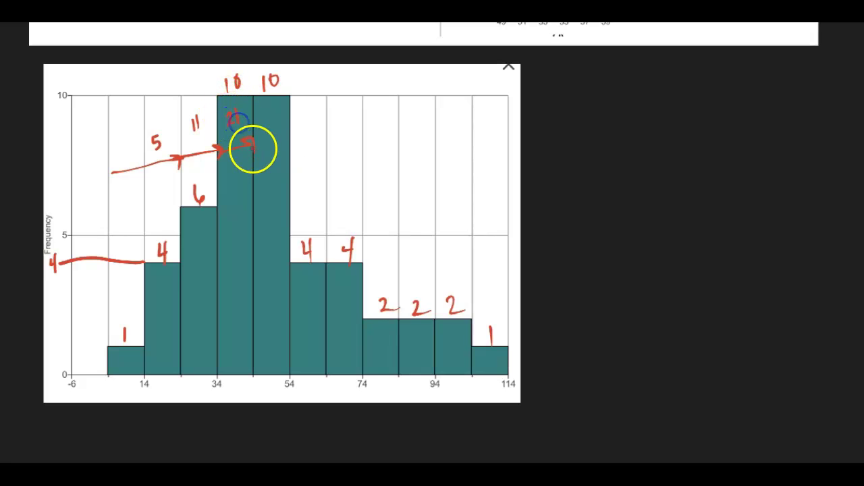
{"action": "left_click_drag", "start_coordinate": [292, 149], "coordinate": [293, 150]}
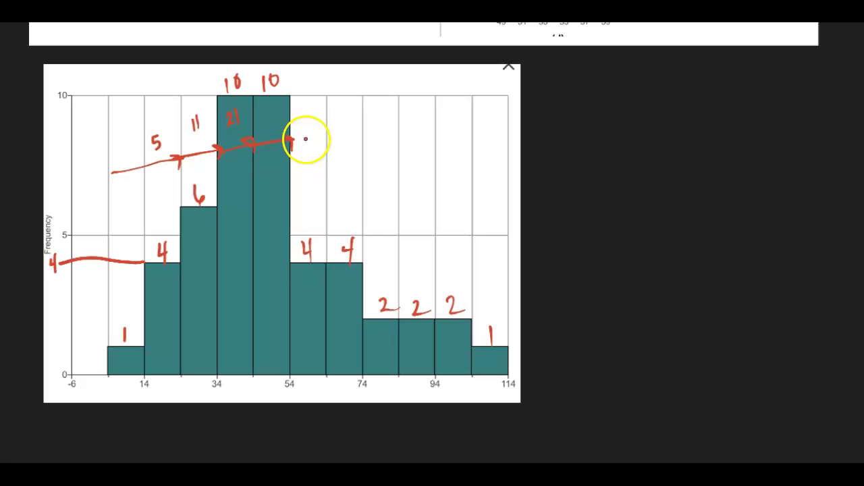
{"action": "left_click", "coordinate": [265, 114]}
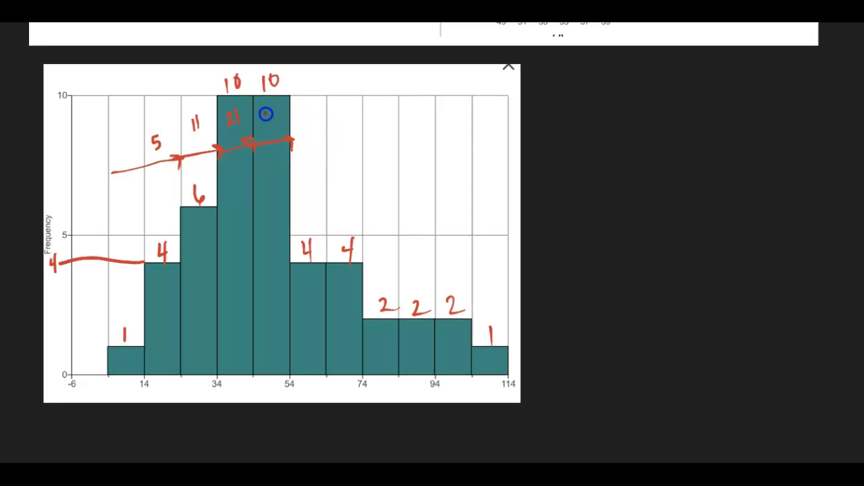
{"action": "left_click_drag", "start_coordinate": [282, 115], "coordinate": [283, 122]}
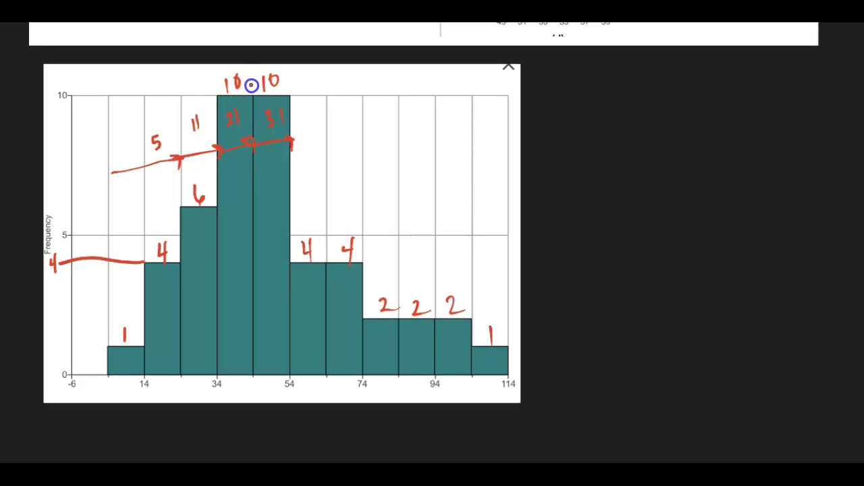
{"action": "left_click_drag", "start_coordinate": [250, 83], "coordinate": [253, 117]}
{"action": "mouse_move", "coordinate": [250, 190]}
{"action": "left_mouse_down"}
{"action": "mouse_move", "coordinate": [252, 217]}
{"action": "mouse_move", "coordinate": [245, 185]}
{"action": "mouse_move", "coordinate": [110, 184]}
{"action": "mouse_move", "coordinate": [121, 174]}
{"action": "left_mouse_up"}
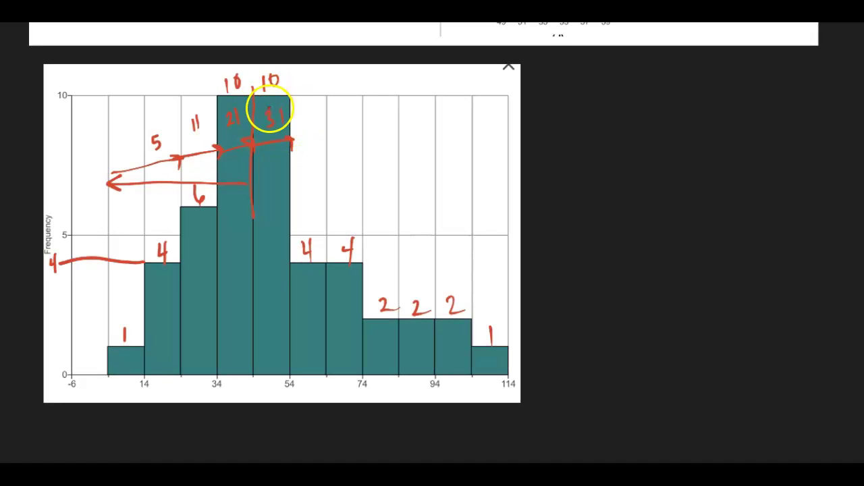
- Extend the divider to 44 on the x-axis, rise a line from 54, circle 44–54 and write 'median'
{"action": "left_click_drag", "start_coordinate": [246, 226], "coordinate": [254, 228]}
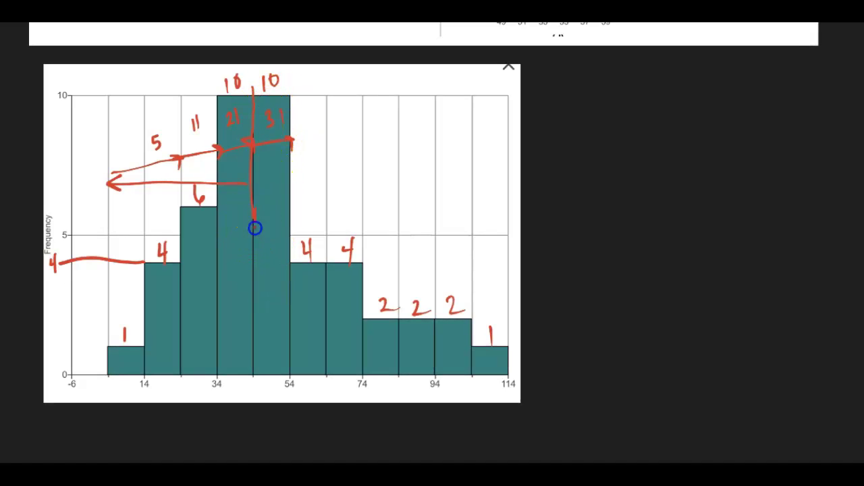
{"action": "mouse_move", "coordinate": [257, 320]}
{"action": "left_mouse_down"}
{"action": "mouse_move", "coordinate": [259, 401]}
{"action": "mouse_move", "coordinate": [289, 344]}
{"action": "left_mouse_up"}
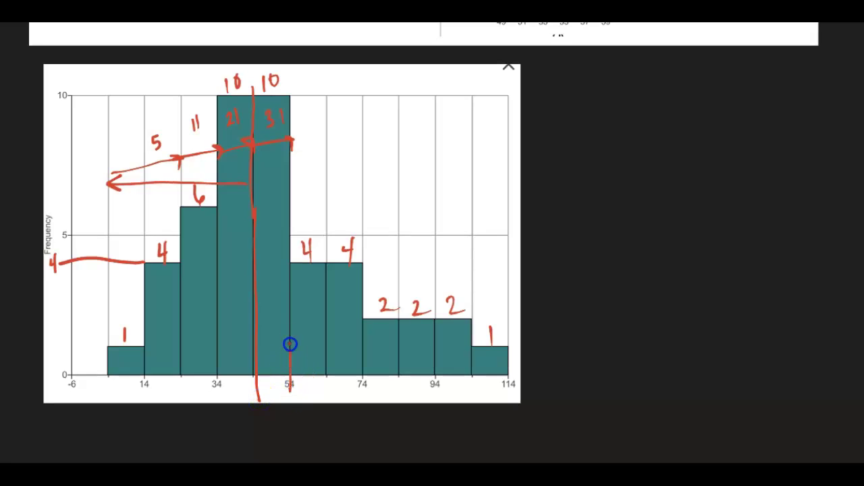
{"action": "left_click_drag", "start_coordinate": [292, 225], "coordinate": [293, 224]}
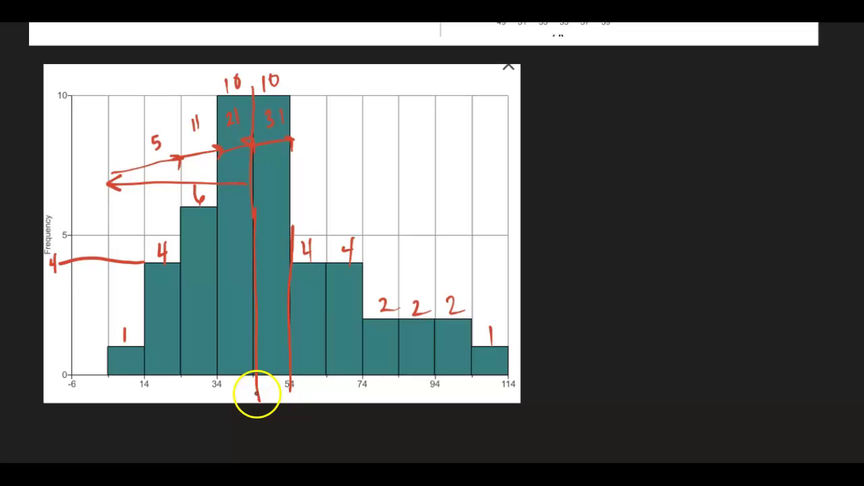
{"action": "left_click_drag", "start_coordinate": [275, 402], "coordinate": [278, 398]}
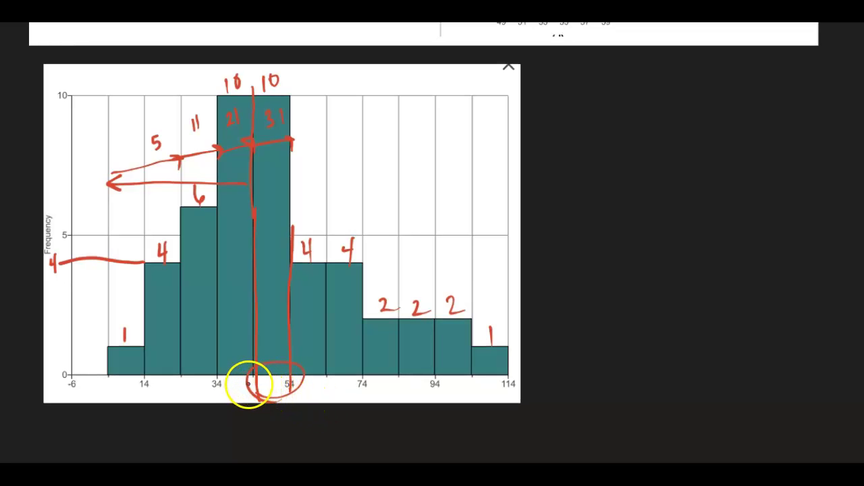
{"action": "left_click_drag", "start_coordinate": [245, 384], "coordinate": [250, 384]}
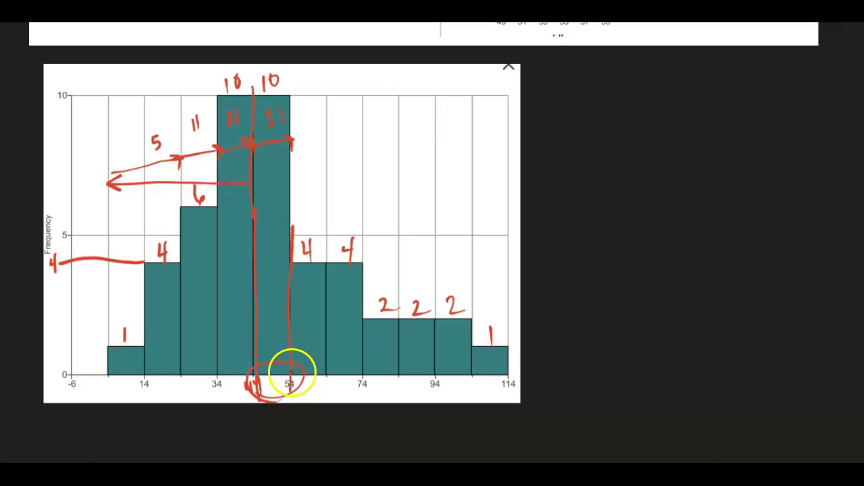
{"action": "left_click_drag", "start_coordinate": [277, 361], "coordinate": [277, 365]}
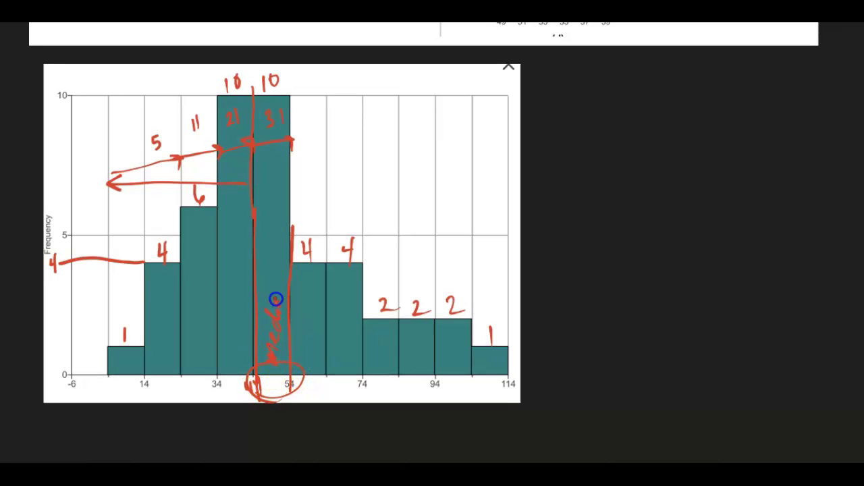
{"action": "left_click_drag", "start_coordinate": [282, 288], "coordinate": [266, 303]}
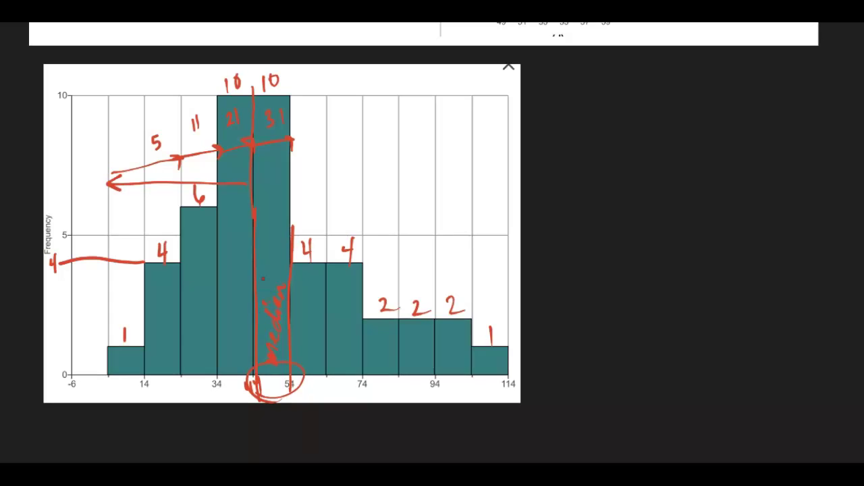
- Scroll back up to the Question 1, 3.2.16 summary-statistics table and histograms
{"action": "scroll", "coordinate": [581, 216], "scroll_direction": "up", "scroll_amount": 3}
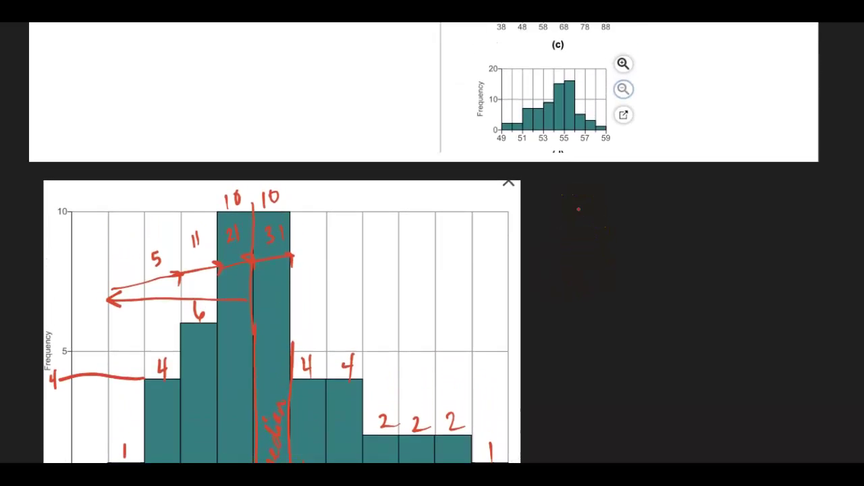
{"action": "scroll", "coordinate": [578, 209], "scroll_direction": "up", "scroll_amount": 10}
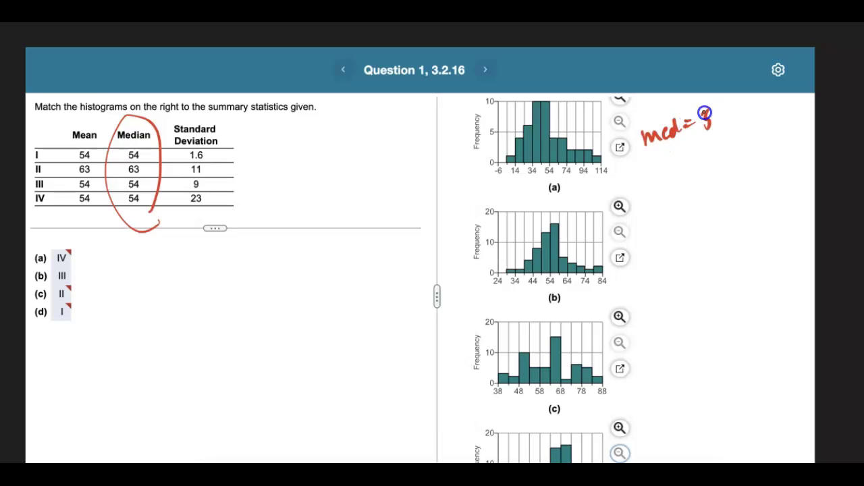
- Write med=54 beside histograms (b) and (d), and med=63 beside histogram (c)
{"action": "left_click_drag", "start_coordinate": [643, 235], "coordinate": [654, 238]}
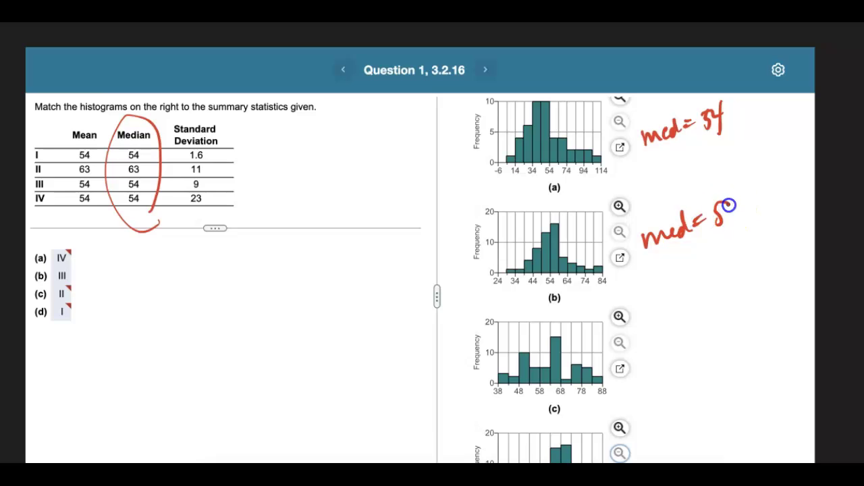
{"action": "scroll", "coordinate": [735, 178], "scroll_direction": "down", "scroll_amount": 3}
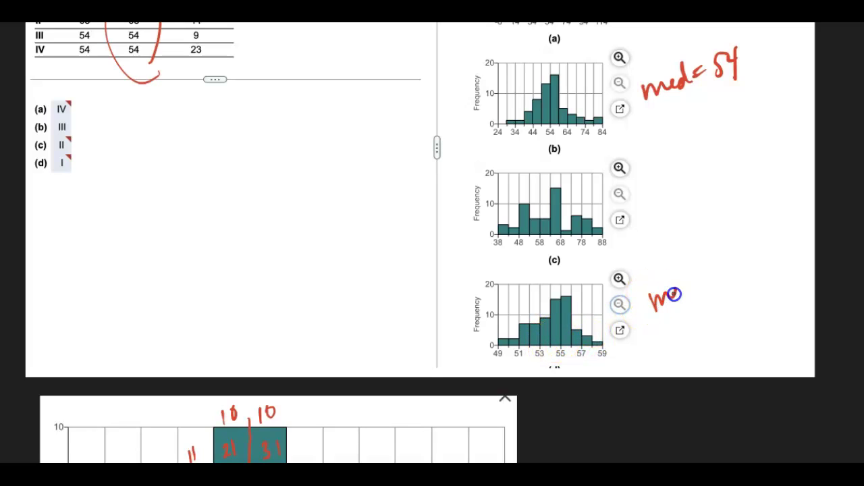
{"action": "mouse_move", "coordinate": [700, 278]}
{"action": "left_mouse_down"}
{"action": "mouse_move", "coordinate": [716, 266]}
{"action": "mouse_move", "coordinate": [738, 280]}
{"action": "left_mouse_up"}
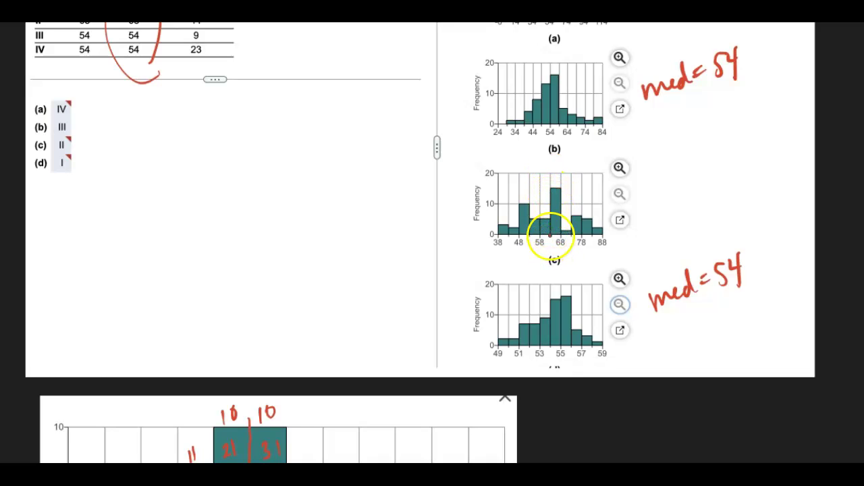
{"action": "left_click_drag", "start_coordinate": [547, 220], "coordinate": [550, 249]}
{"action": "left_click_drag", "start_coordinate": [645, 204], "coordinate": [659, 187]}
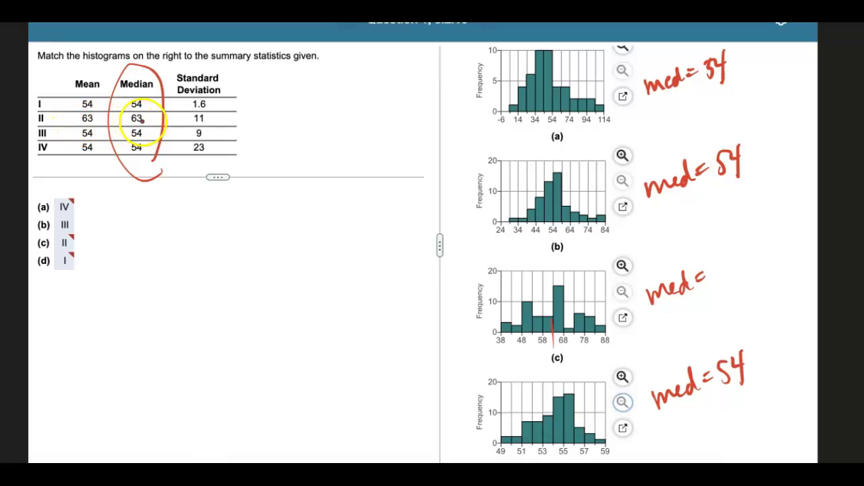
{"action": "left_click_drag", "start_coordinate": [716, 266], "coordinate": [729, 287]}
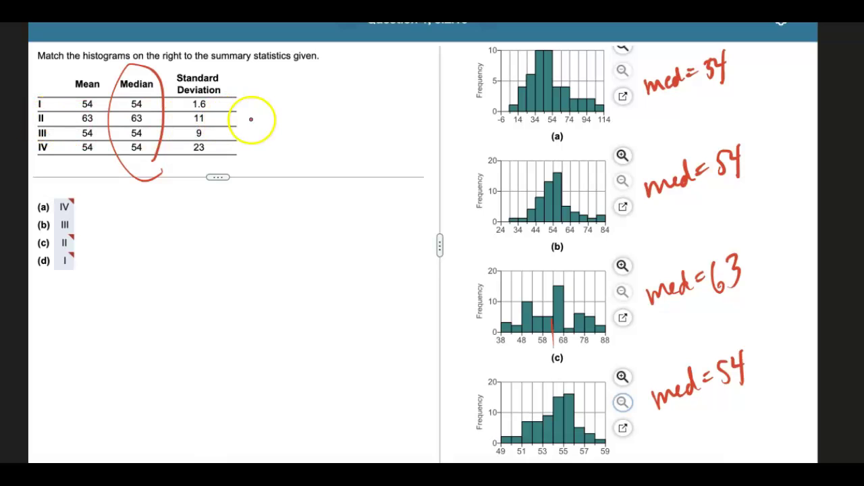
- Tag row II with 'c' and cross out histogram (c)
{"action": "left_click_drag", "start_coordinate": [245, 116], "coordinate": [242, 125]}
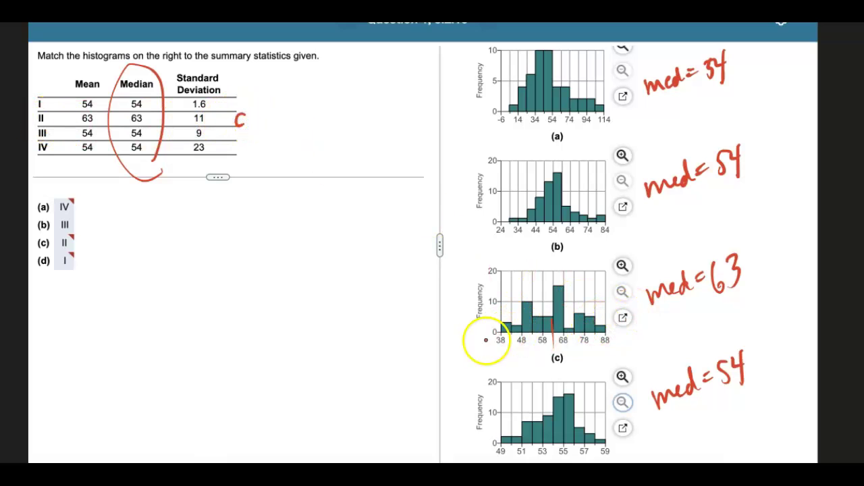
{"action": "left_click_drag", "start_coordinate": [473, 349], "coordinate": [674, 262]}
{"action": "left_click_drag", "start_coordinate": [444, 269], "coordinate": [723, 344]}
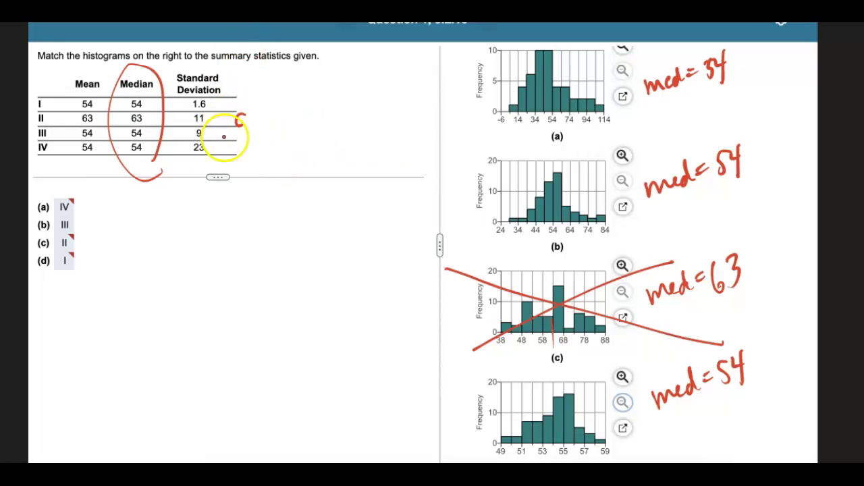
- Circle the Standard Deviation column and strike a line through row II
{"action": "mouse_move", "coordinate": [223, 136]}
{"action": "left_mouse_down"}
{"action": "mouse_move", "coordinate": [187, 49]}
{"action": "mouse_move", "coordinate": [200, 179]}
{"action": "left_mouse_up"}
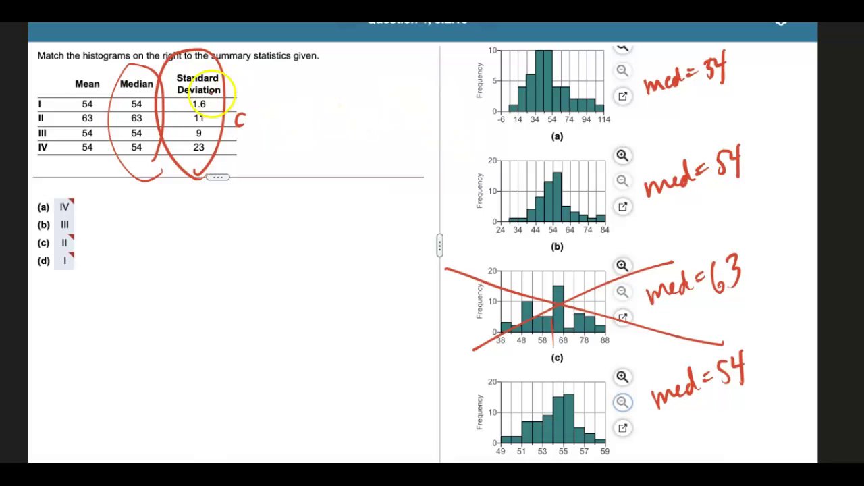
{"action": "left_click_drag", "start_coordinate": [34, 118], "coordinate": [48, 120]}
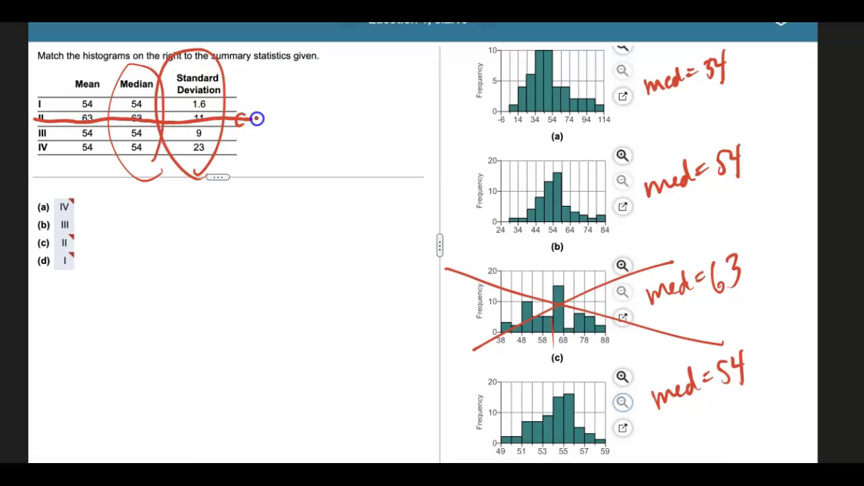
{"action": "left_click_drag", "start_coordinate": [256, 118], "coordinate": [259, 118]}
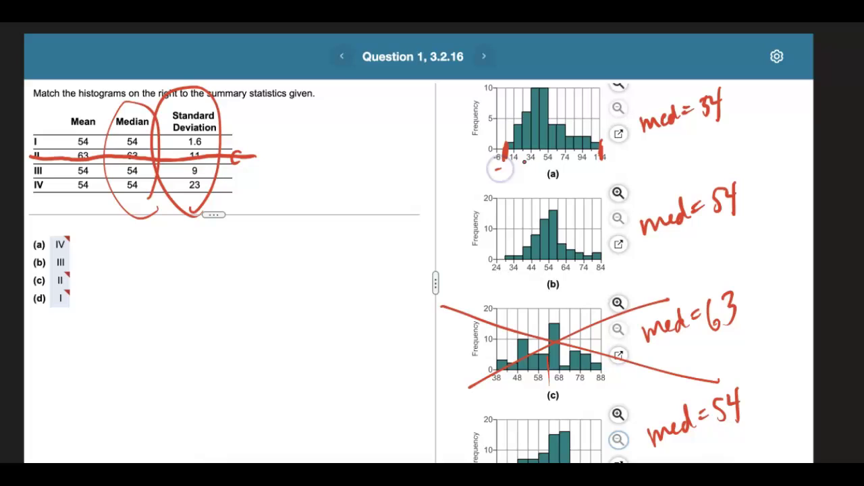
- Write -4 and 114 under histogram (a), and 29 and 84 under histogram (b)
{"action": "left_click", "coordinate": [505, 168]}
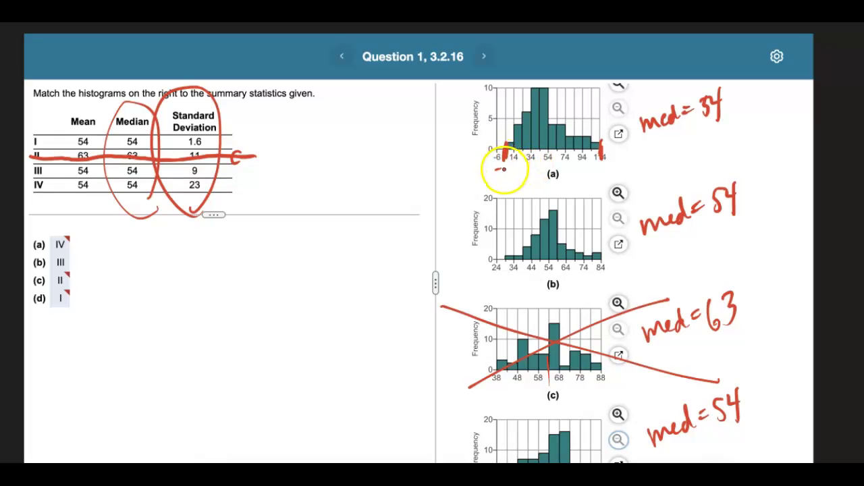
{"action": "left_click_drag", "start_coordinate": [505, 162], "coordinate": [510, 177]}
{"action": "mouse_move", "coordinate": [599, 145]}
{"action": "left_mouse_down"}
{"action": "mouse_move", "coordinate": [601, 170]}
{"action": "mouse_move", "coordinate": [613, 170]}
{"action": "left_mouse_up"}
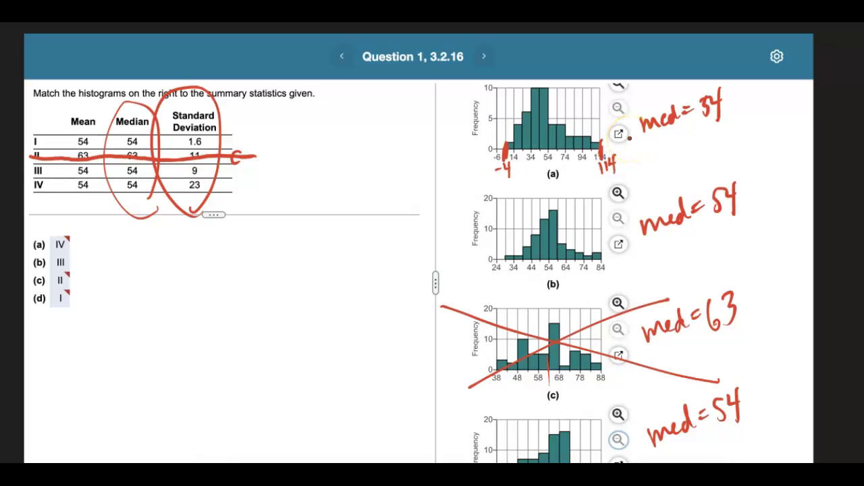
{"action": "scroll", "coordinate": [628, 137], "scroll_direction": "down", "scroll_amount": 1}
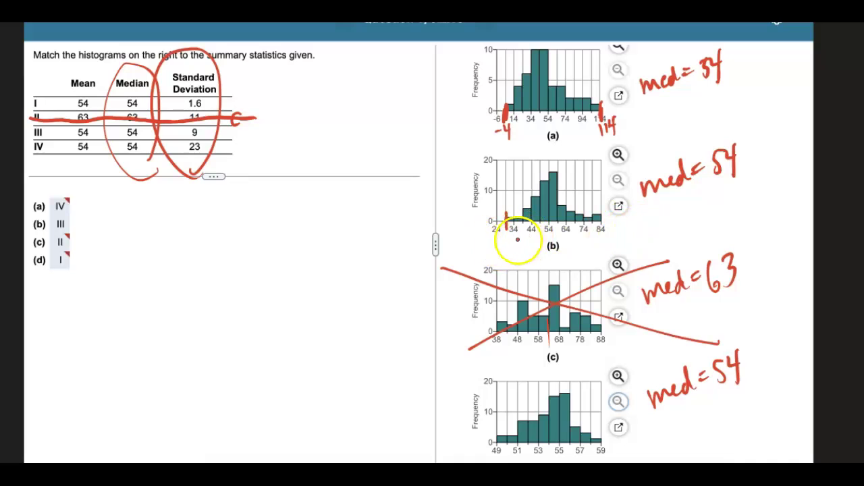
{"action": "left_click_drag", "start_coordinate": [505, 212], "coordinate": [515, 244]}
{"action": "left_click_drag", "start_coordinate": [600, 216], "coordinate": [609, 240]}
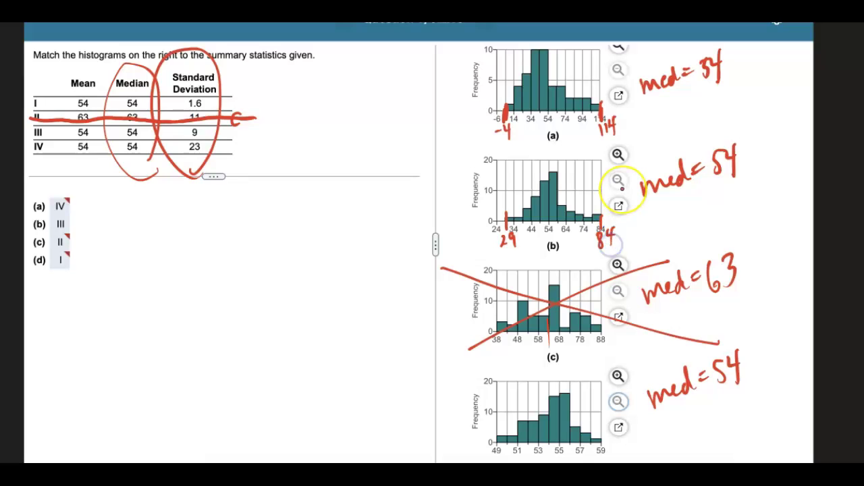
{"action": "left_click", "coordinate": [536, 240]}
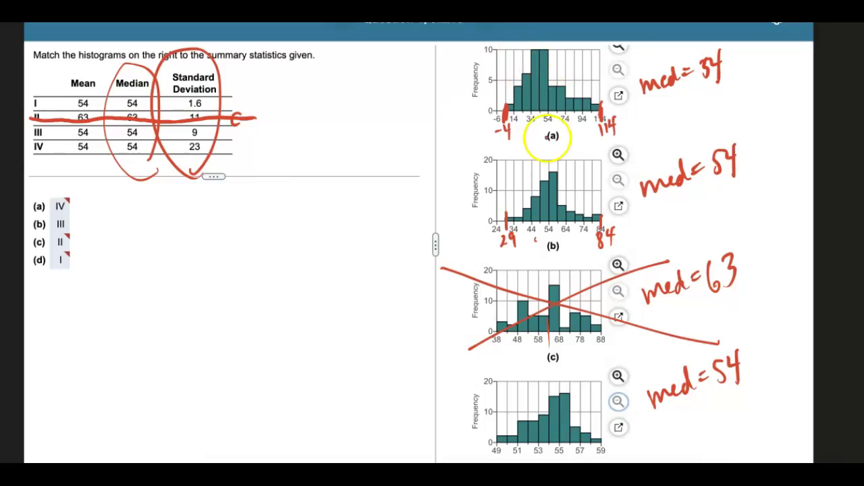
- Circle 49 and 59 as the lower and upper ends of histogram (d)'s axis
{"action": "scroll", "coordinate": [547, 138], "scroll_direction": "down", "scroll_amount": 4}
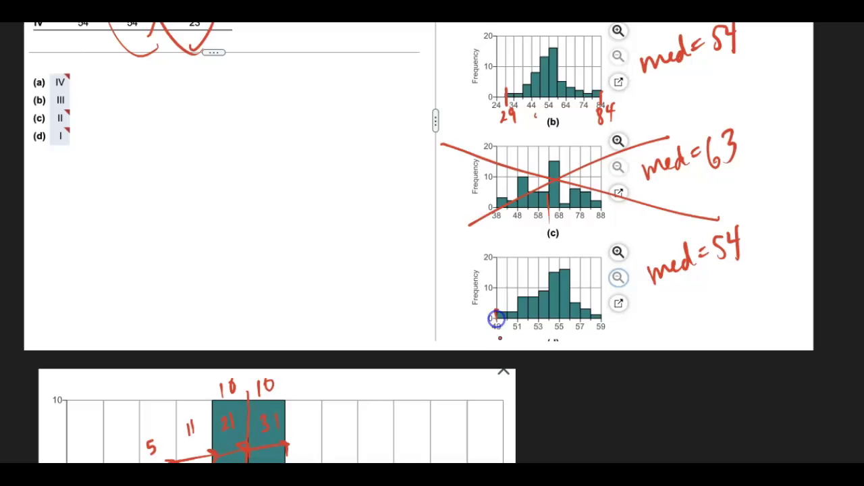
{"action": "left_click_drag", "start_coordinate": [502, 334], "coordinate": [501, 322]}
{"action": "left_click_drag", "start_coordinate": [601, 312], "coordinate": [602, 332]}
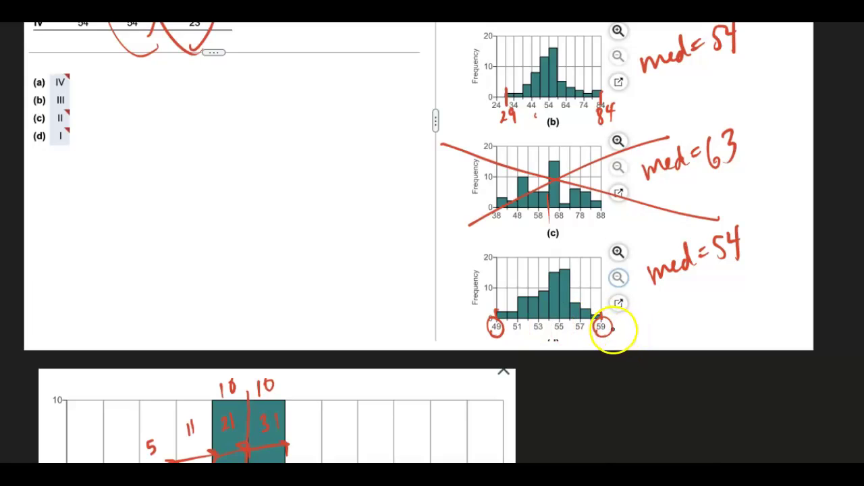
{"action": "scroll", "coordinate": [585, 218], "scroll_direction": "up", "scroll_amount": 4}
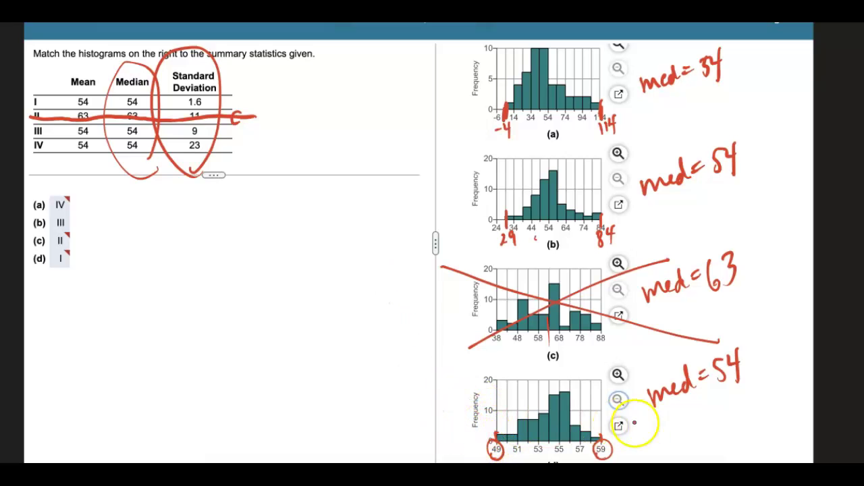
- Note 'smallest Sx' beside (d), 'largest Sx' beside (a) and 'in between' beside (b)
{"action": "left_click_drag", "start_coordinate": [657, 420], "coordinate": [649, 424]}
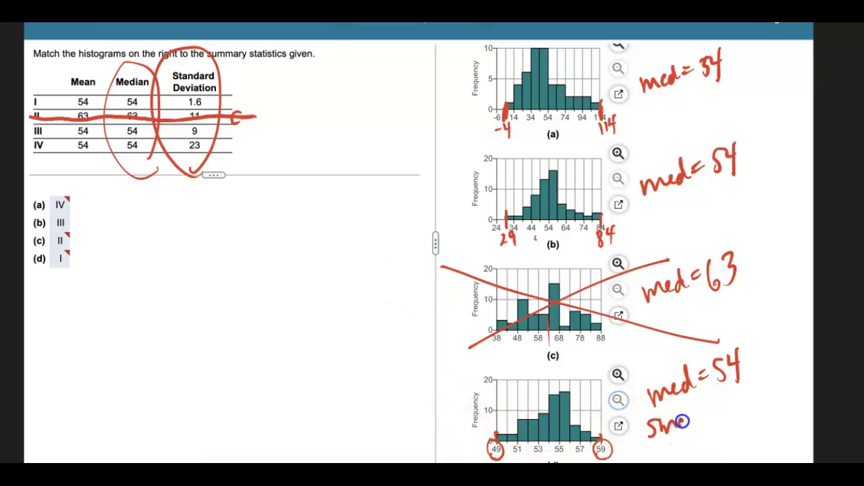
{"action": "mouse_move", "coordinate": [708, 422]}
{"action": "left_mouse_down"}
{"action": "mouse_move", "coordinate": [714, 410]}
{"action": "mouse_move", "coordinate": [712, 417]}
{"action": "mouse_move", "coordinate": [748, 412]}
{"action": "left_mouse_up"}
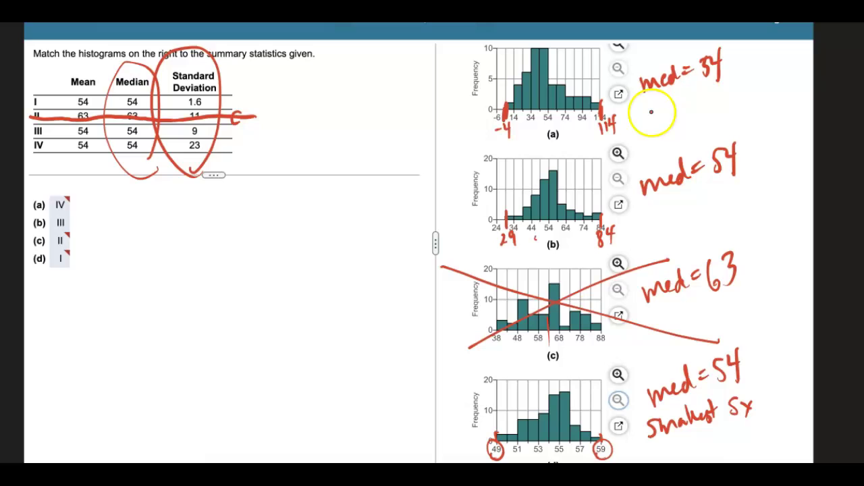
{"action": "mouse_move", "coordinate": [665, 108]}
{"action": "left_mouse_down"}
{"action": "mouse_move", "coordinate": [686, 121]}
{"action": "mouse_move", "coordinate": [726, 86]}
{"action": "mouse_move", "coordinate": [737, 101]}
{"action": "left_mouse_up"}
{"action": "left_click_drag", "start_coordinate": [738, 84], "coordinate": [751, 98]}
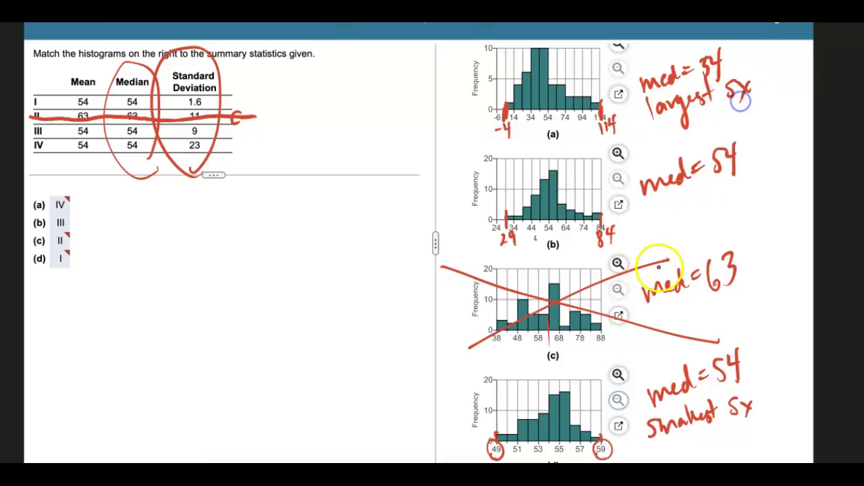
{"action": "left_click_drag", "start_coordinate": [667, 214], "coordinate": [716, 202]}
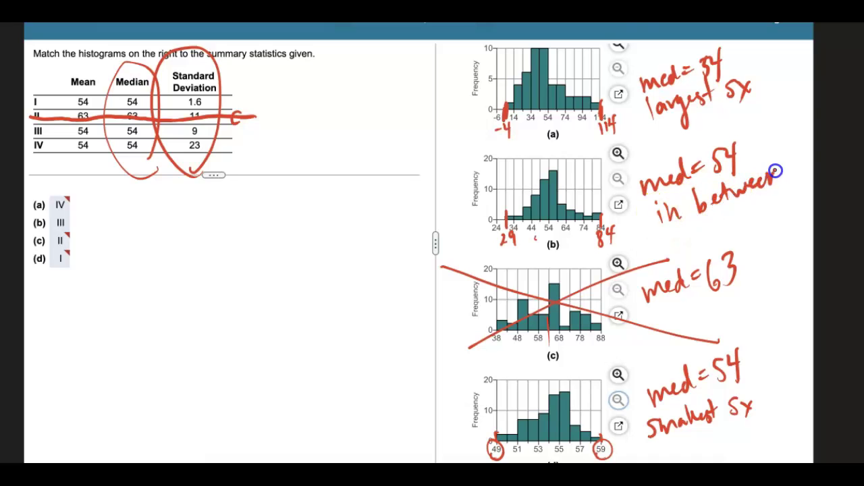
{"action": "left_click_drag", "start_coordinate": [775, 171], "coordinate": [785, 173]}
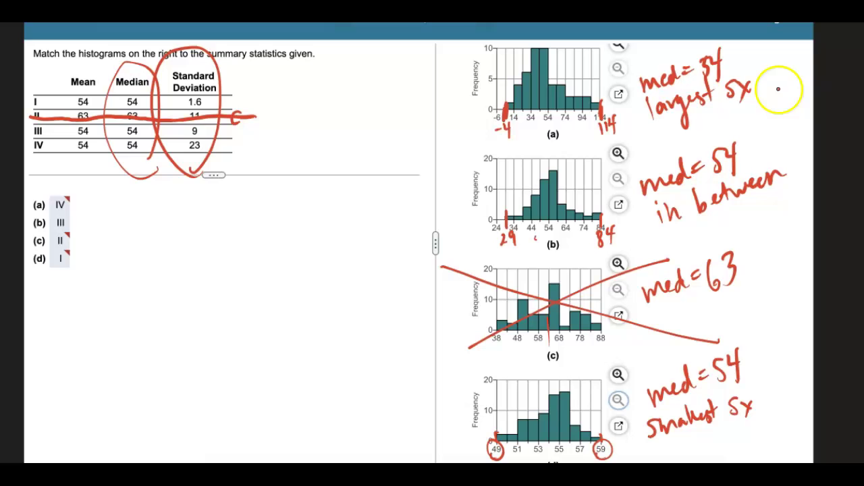
- Circle standard deviation 23 and tag it 'a', then circle 1.6 for histogram (d)
{"action": "left_click", "coordinate": [193, 153]}
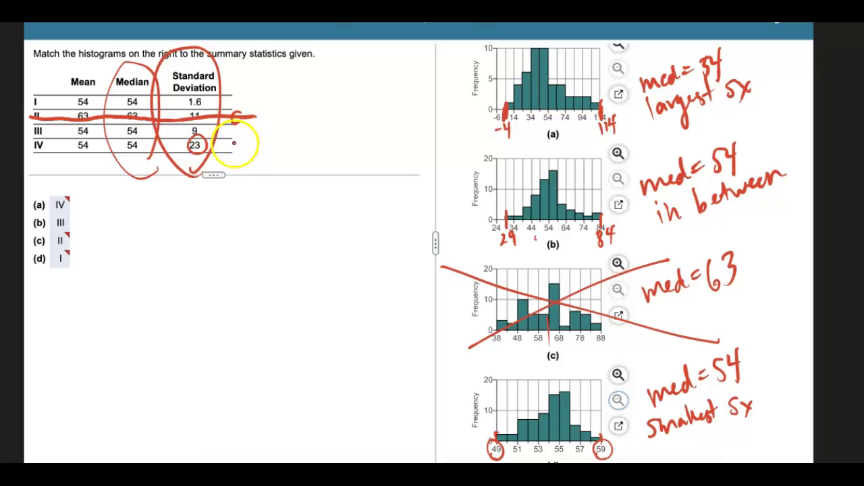
{"action": "left_click_drag", "start_coordinate": [229, 150], "coordinate": [245, 153]}
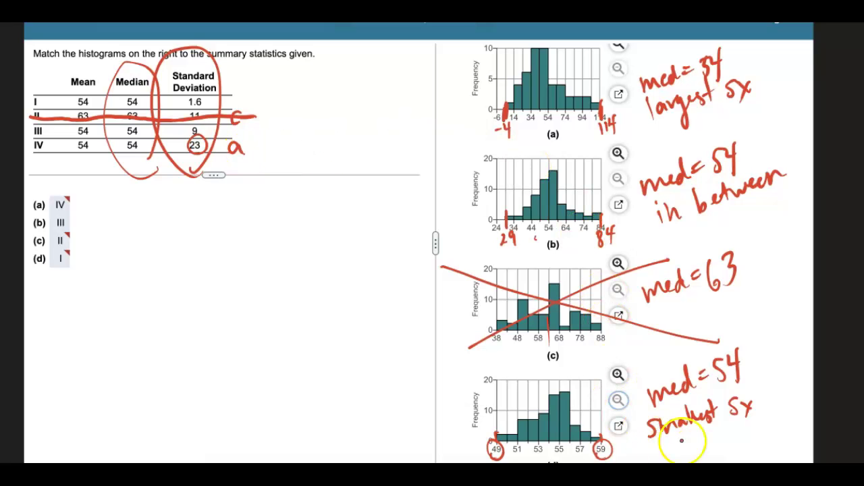
{"action": "left_click", "coordinate": [194, 112]}
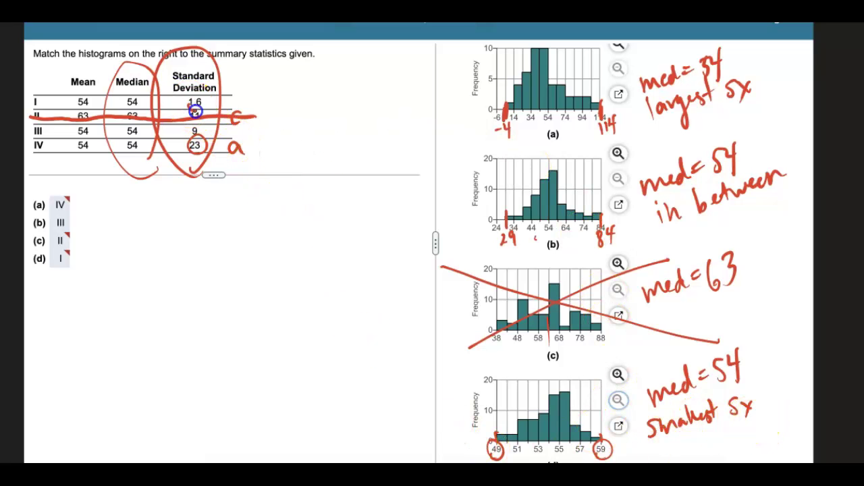